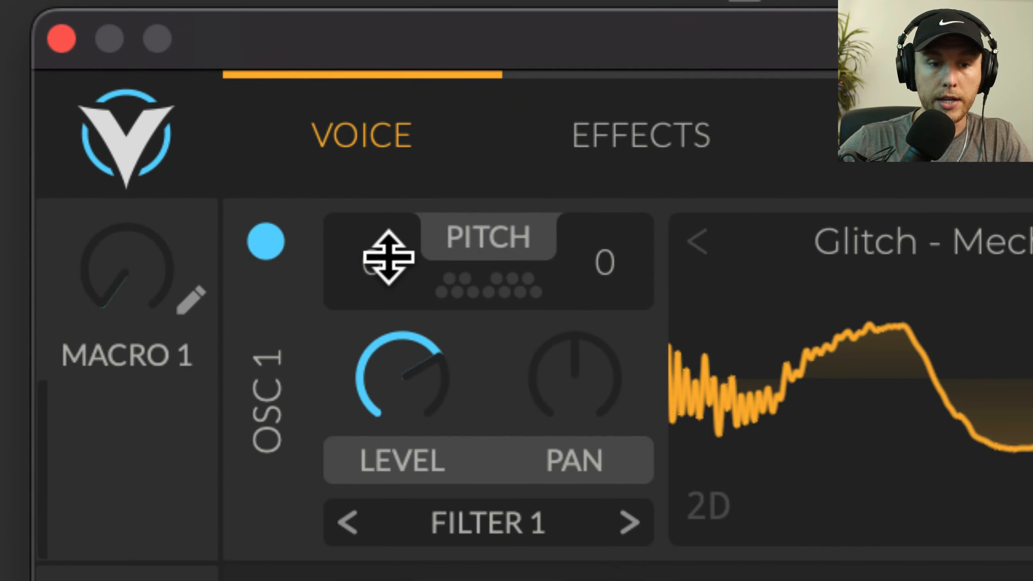
- Transpose oscillator 1 down to -36 and set the LFO 1 frequency to 2/1
drag(75, 88, 76, 111)
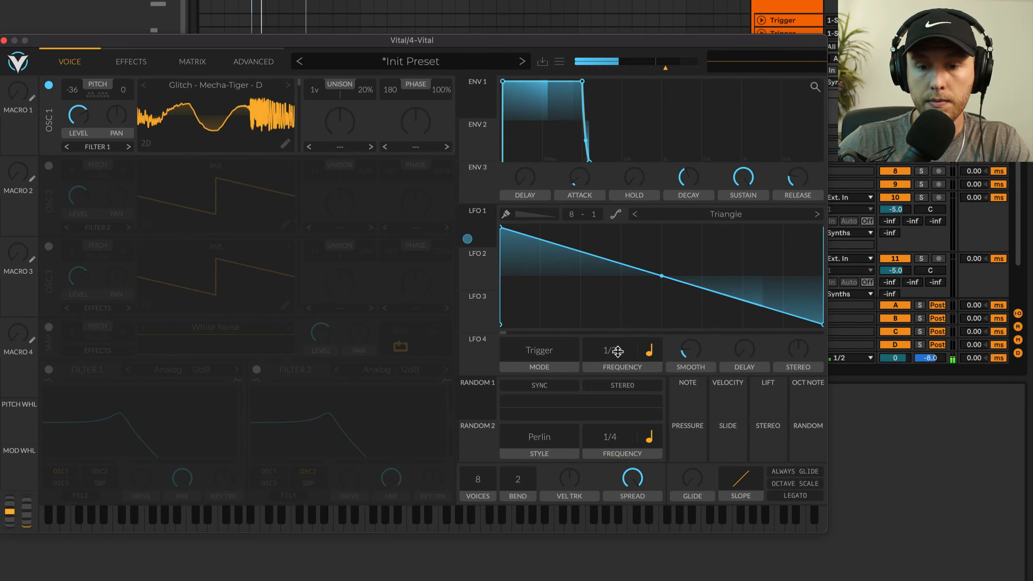
drag(610, 352, 610, 344)
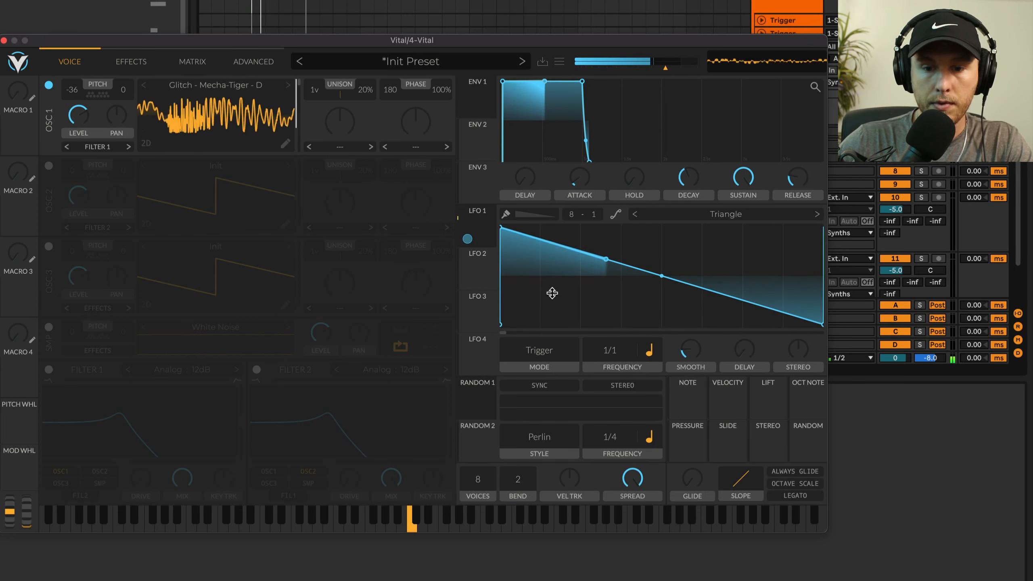
drag(616, 351, 617, 367)
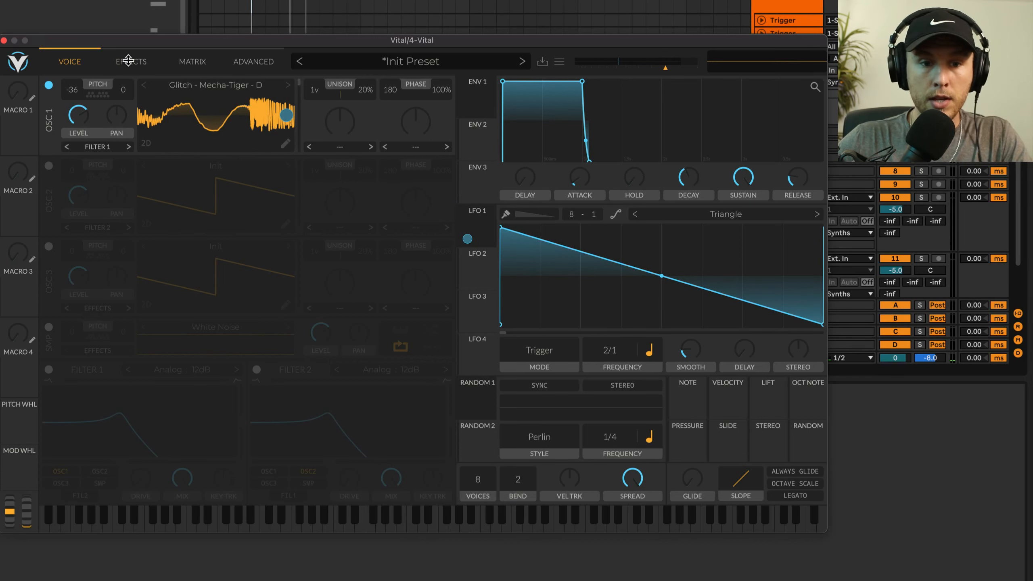
- Enable the Chorus, Compressor and Distortion effects, and set the distortion drive to about 4.7 dB
click(128, 60)
click(49, 85)
click(49, 133)
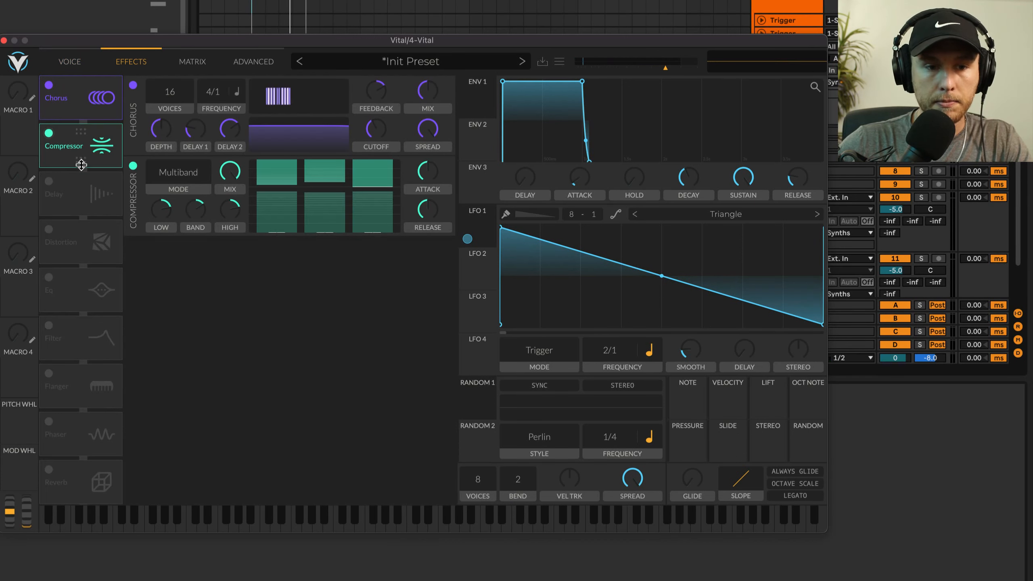
click(48, 230)
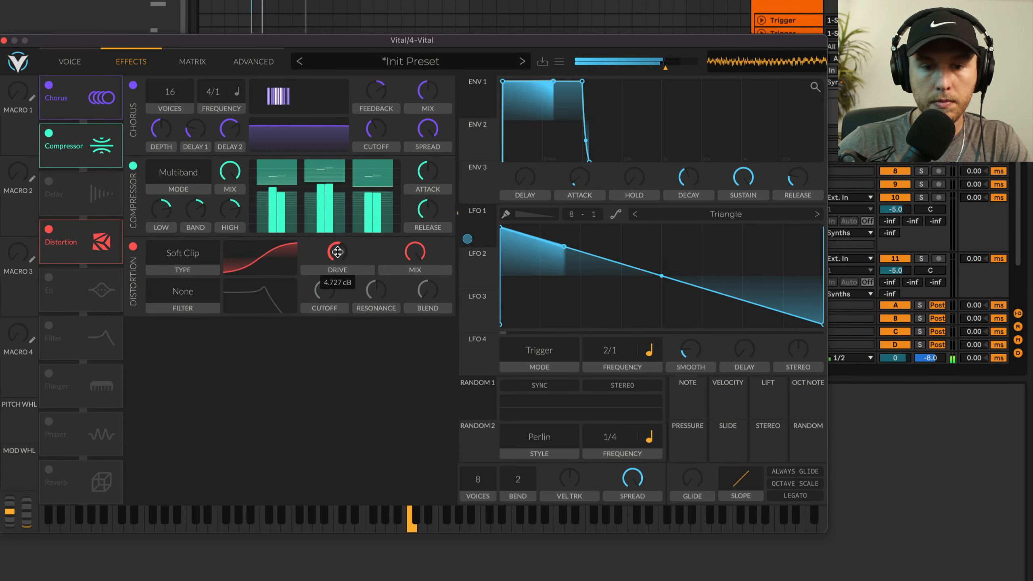
drag(338, 257, 338, 251)
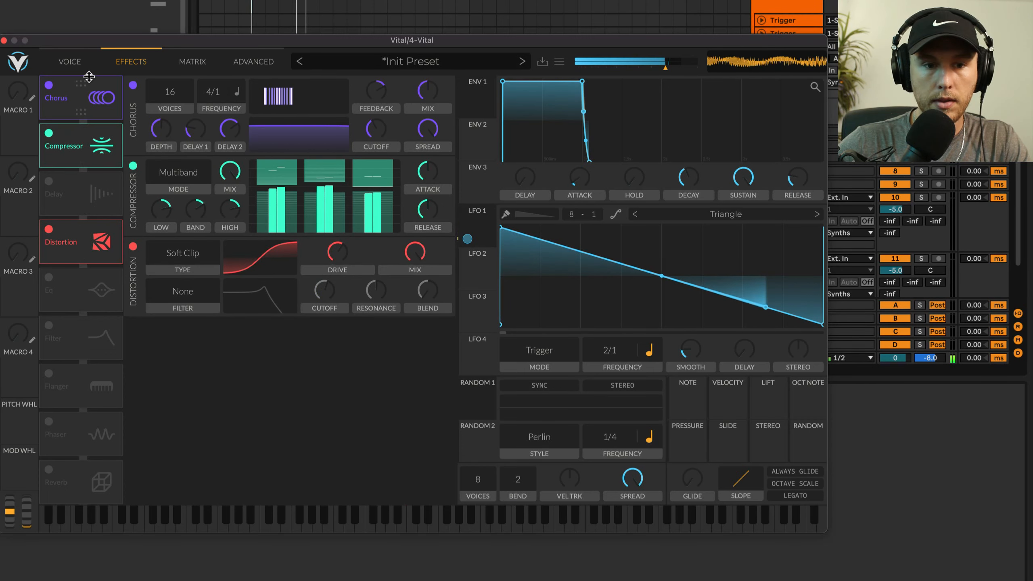
- Try the Harmonic Stretch spectral morph on oscillator 1 and adjust its amount
click(69, 57)
click(339, 147)
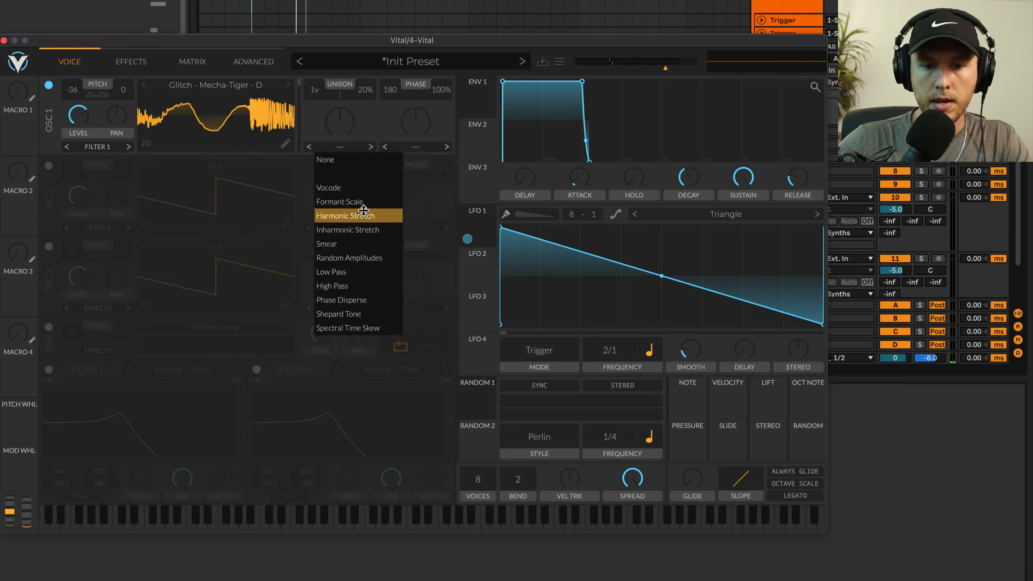
click(360, 214)
drag(334, 127, 341, 153)
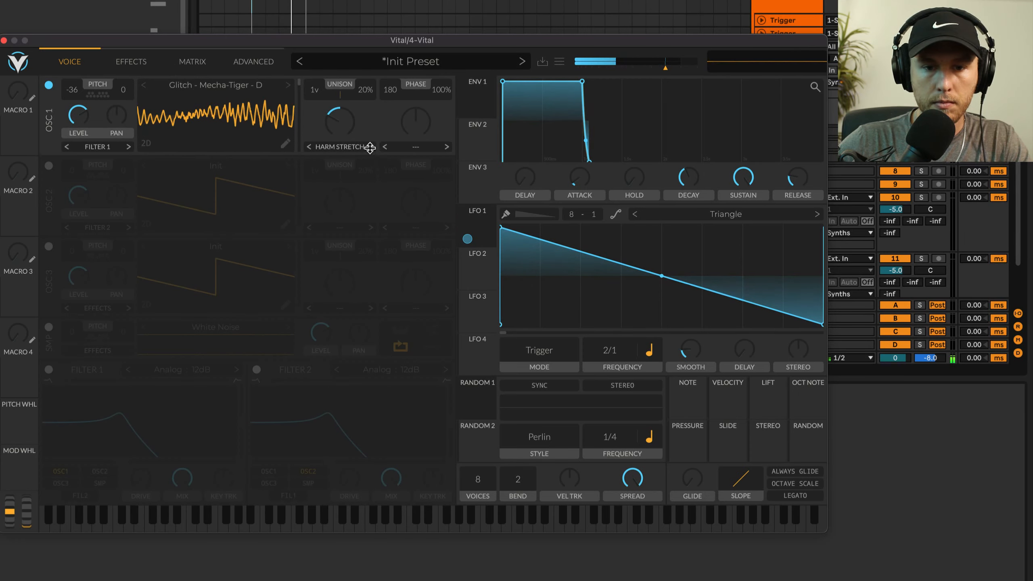
- Switch oscillator 1's spectral morph to Smear, modulate its amount with LFO 1, and adjust the smear amount
click(370, 148)
click(370, 147)
mouse_move(345, 133)
mouse_down()
mouse_move(348, 99)
mouse_move(342, 132)
mouse_up()
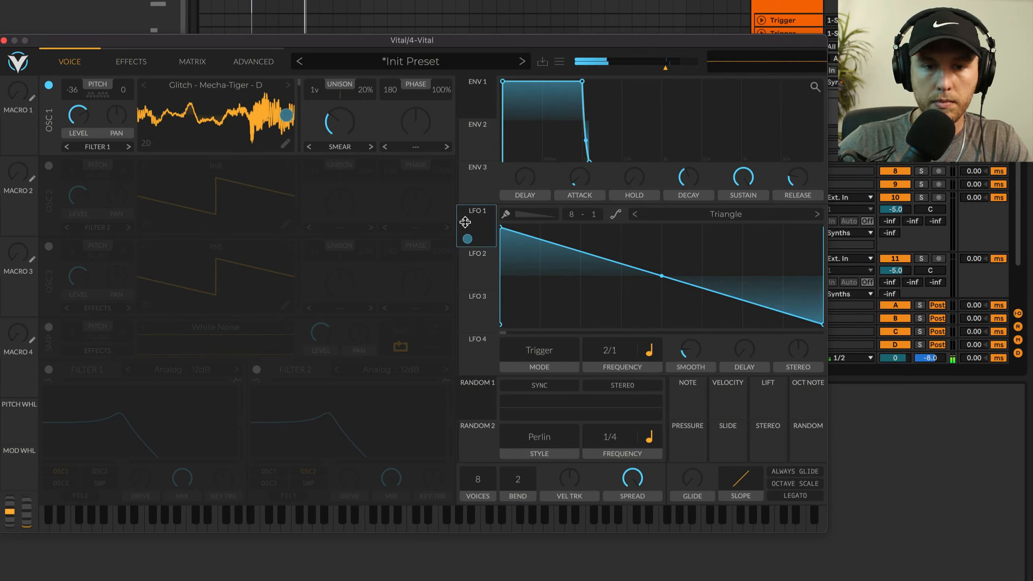
drag(465, 222, 346, 111)
drag(338, 159, 337, 195)
drag(341, 123, 341, 109)
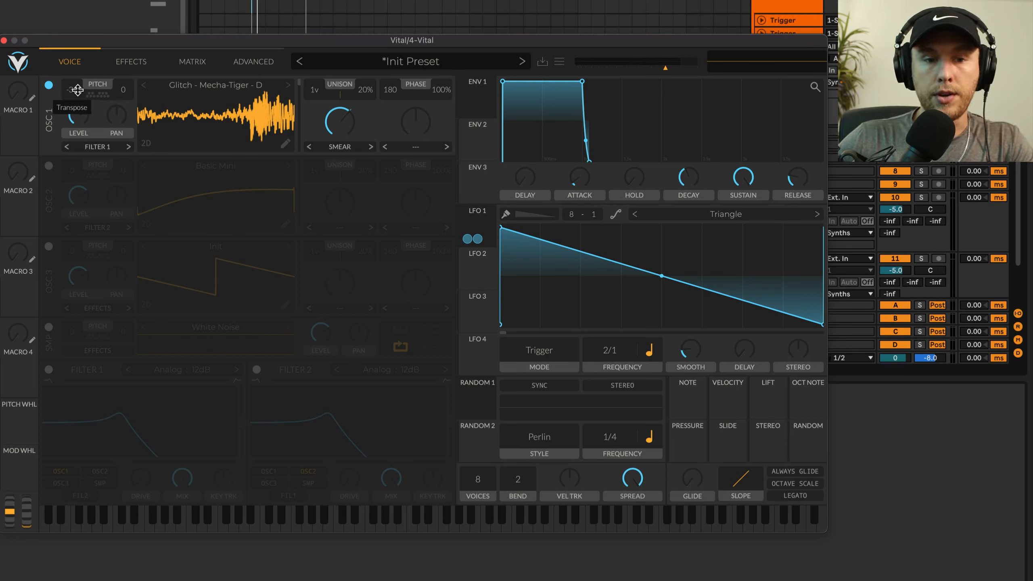
- Reset oscillator 1's transpose to 0 and resynthesize the preset into oscillator 2's wavetable
double_click(71, 89)
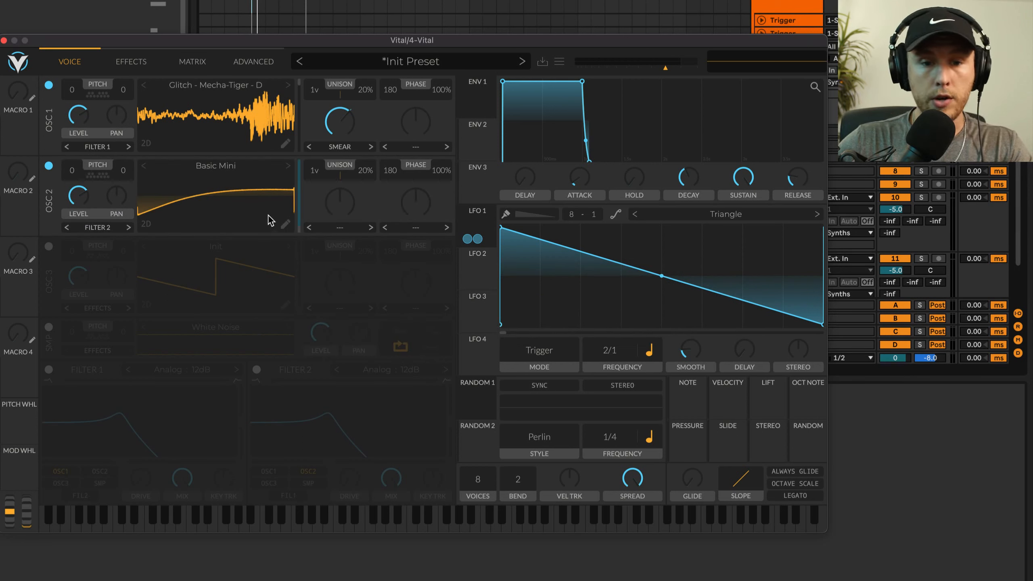
right_click(254, 218)
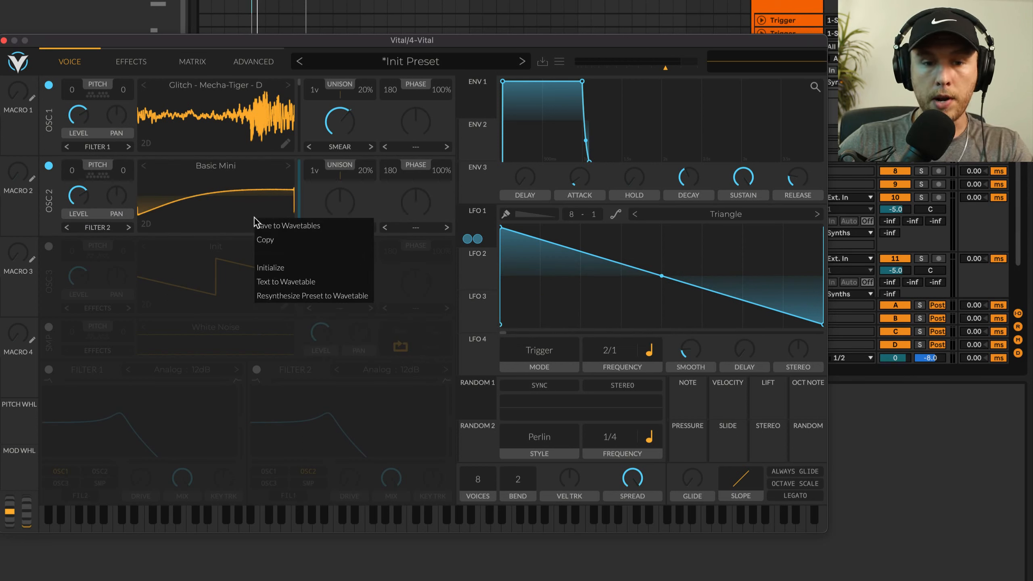
click(297, 294)
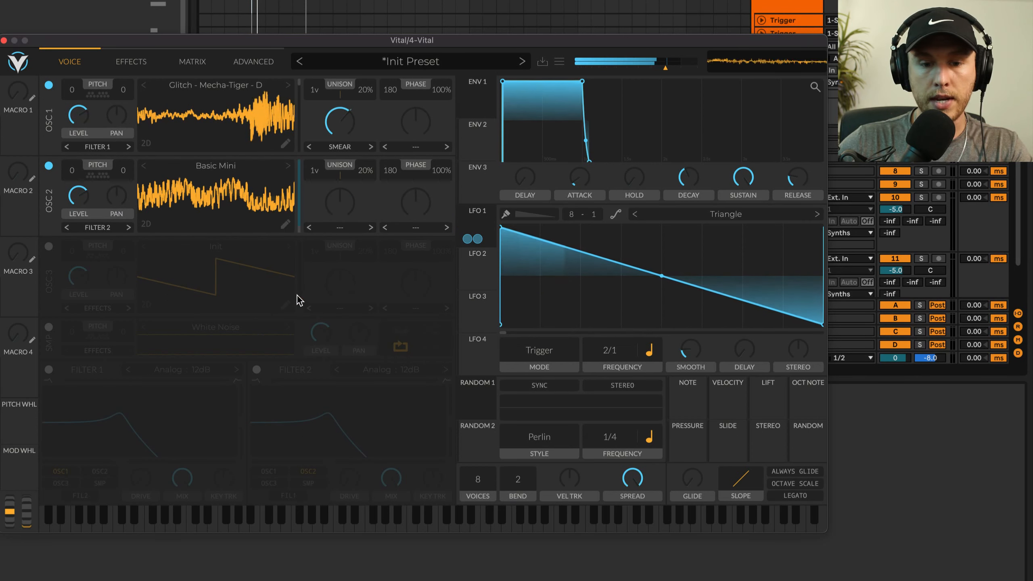
- Turn off oscillator 1 and the Chorus, Compressor and Distortion effects, and modulate oscillator 2's wavetable position with LFO 1
click(49, 85)
click(131, 61)
click(48, 133)
click(48, 86)
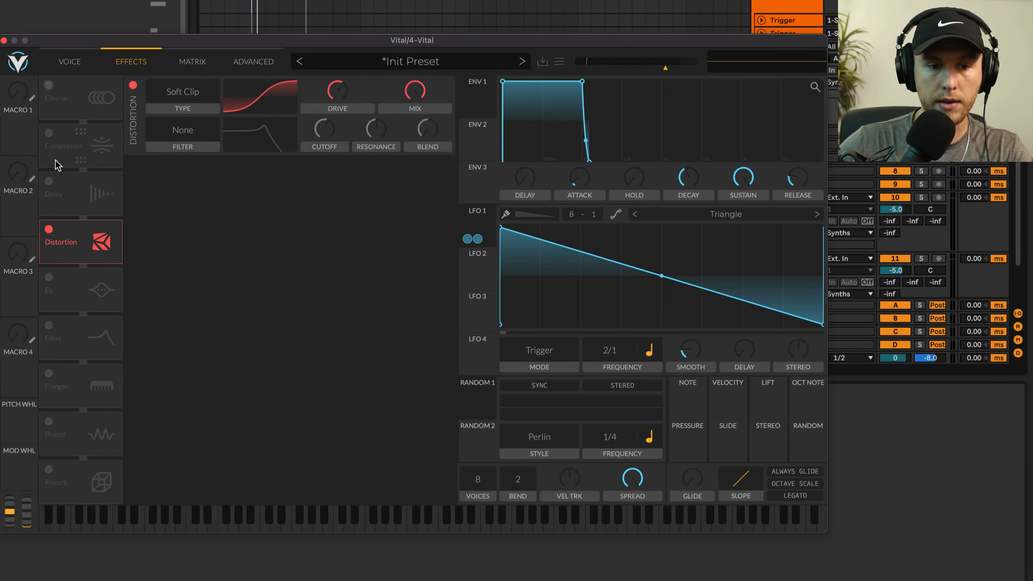
click(48, 230)
click(70, 63)
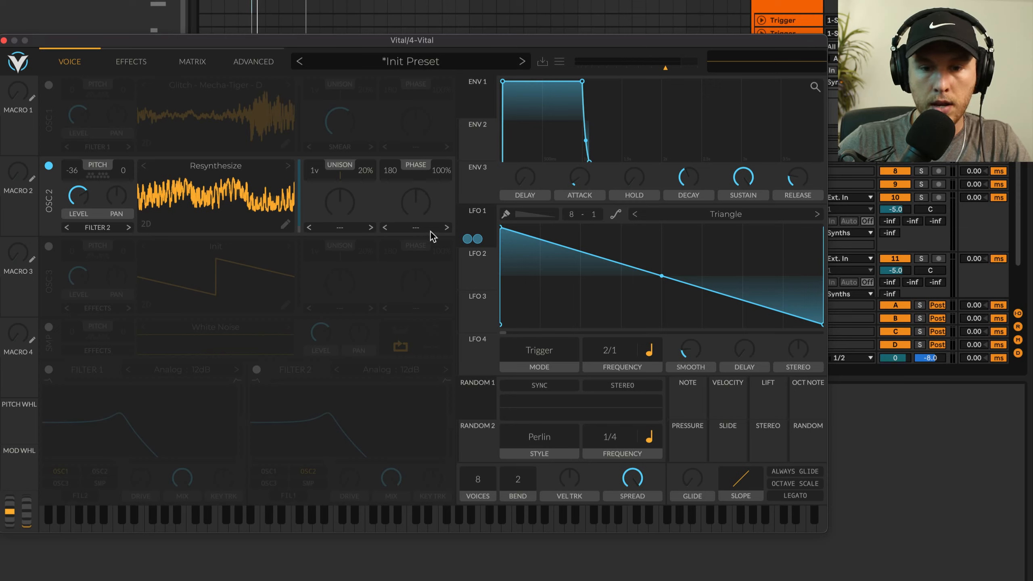
drag(478, 239, 303, 234)
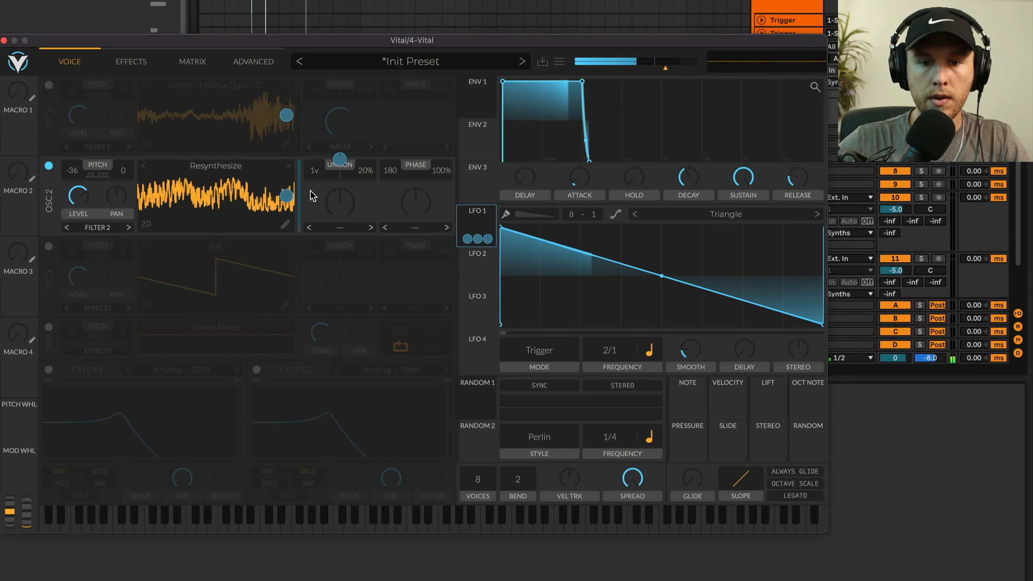
- Save oscillator 2's resynthesized wavetable under the name "Cool Sound Bro", leaving the author blank
click(261, 168)
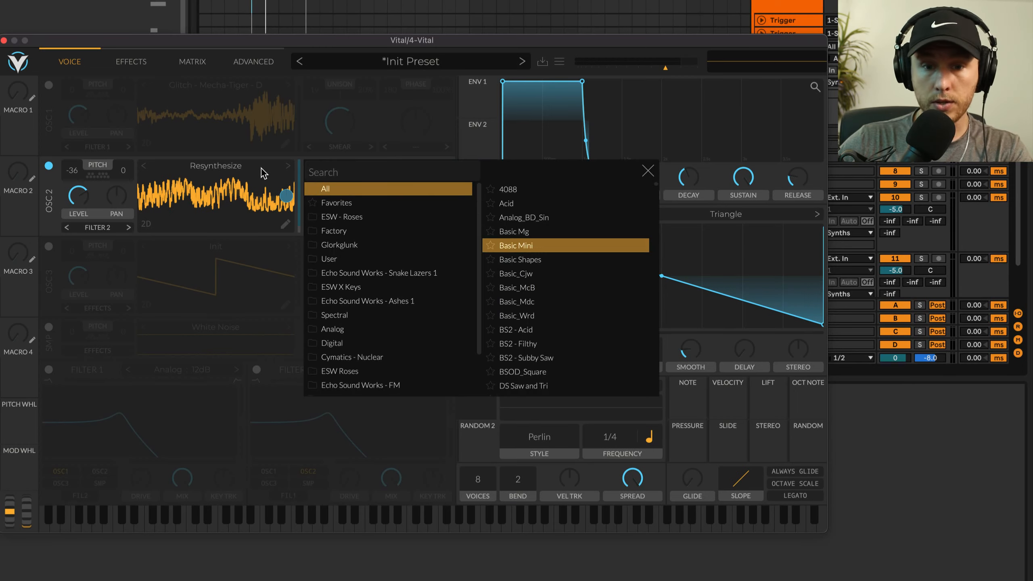
right_click(240, 219)
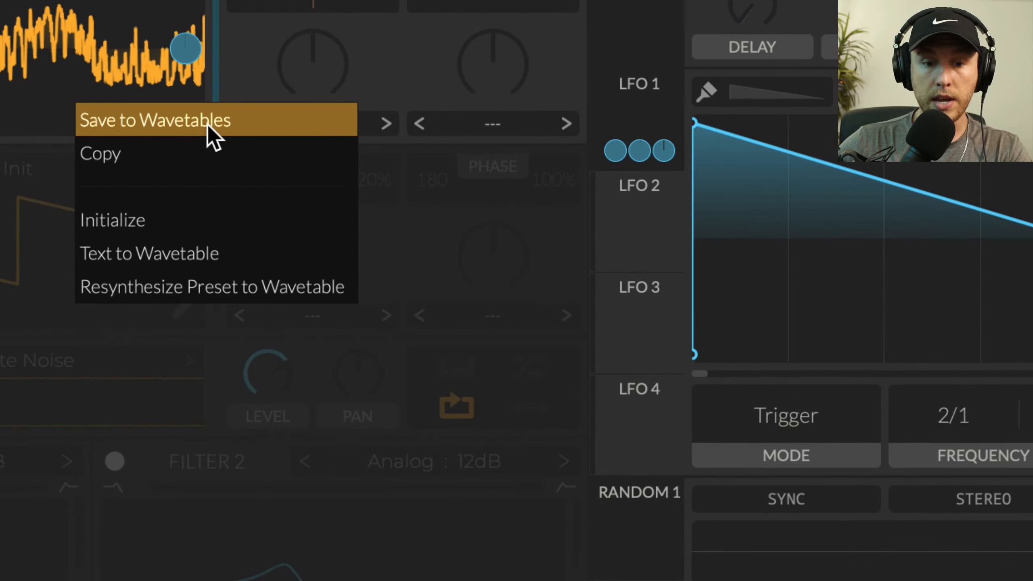
click(589, 385)
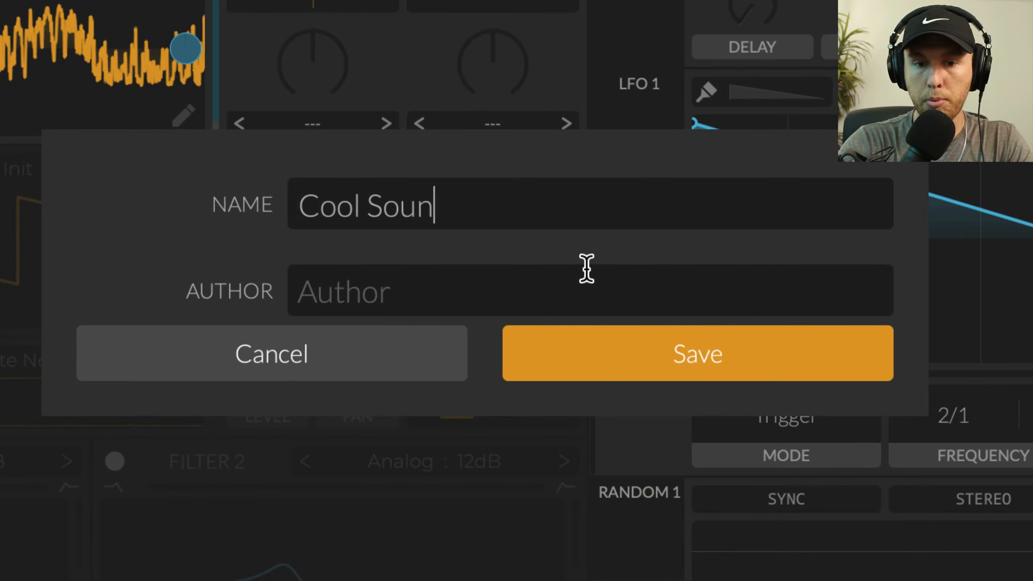
text(Cool Sound Bro)
click(544, 287)
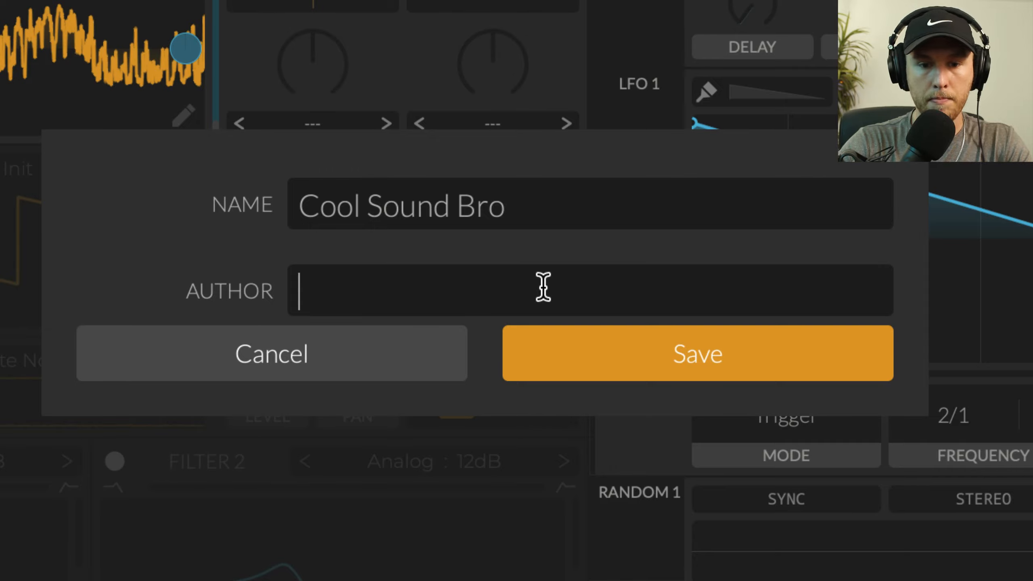
key(Return)
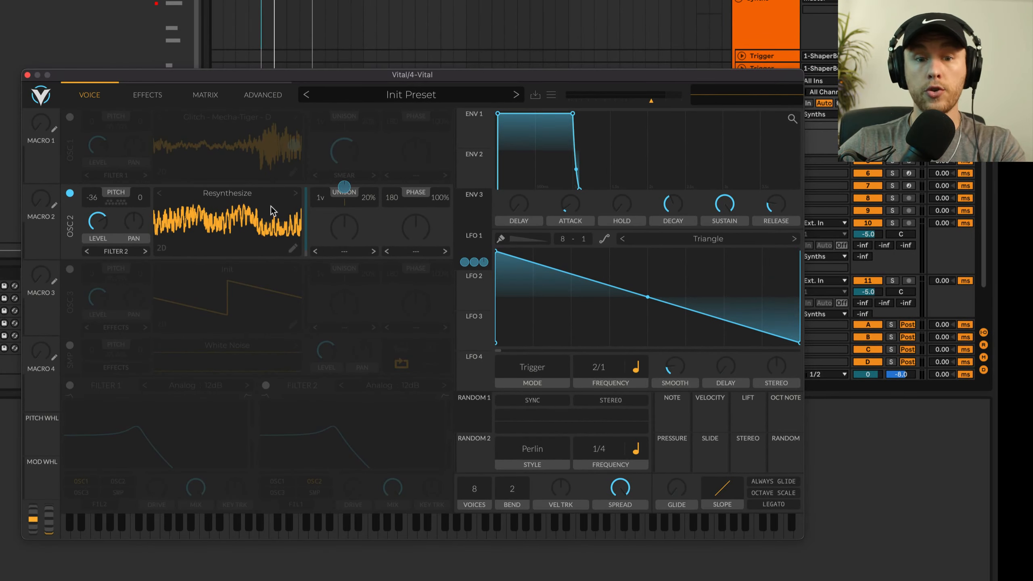
- Look up the Cool Sound Bro wavetable in the User folder of oscillator 2's wavetable browser
click(252, 199)
scroll(339, 325, down, 3)
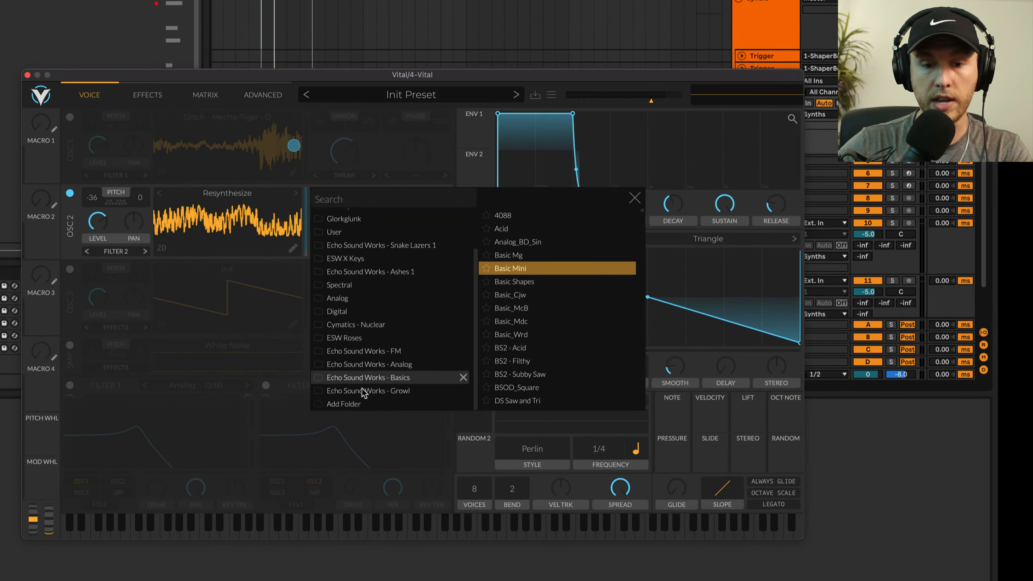
scroll(344, 309, up, 3)
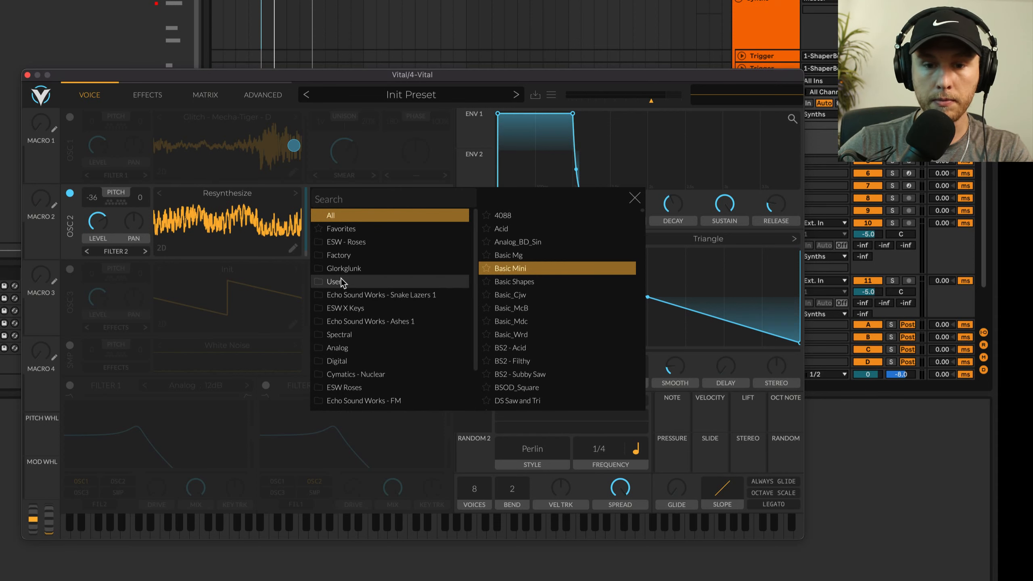
click(343, 282)
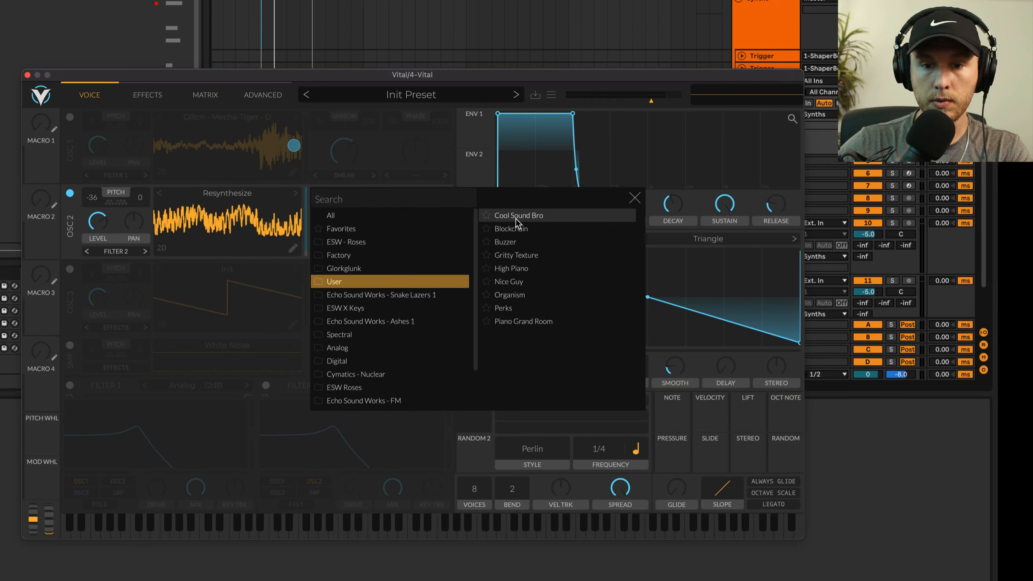
click(548, 220)
- Move the synth window aside, locate the short vocal clip on the Cymatics audio track in the arrangement, and play it
drag(247, 73, 89, 59)
click(686, 150)
scroll(686, 151, down, 3)
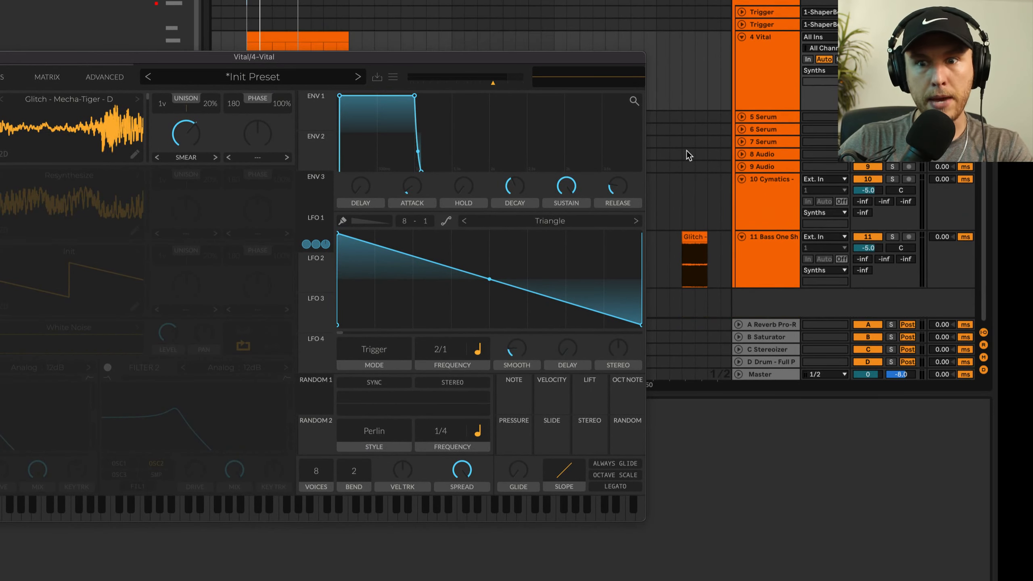
scroll(686, 151, right, 4)
scroll(694, 204, left, 2)
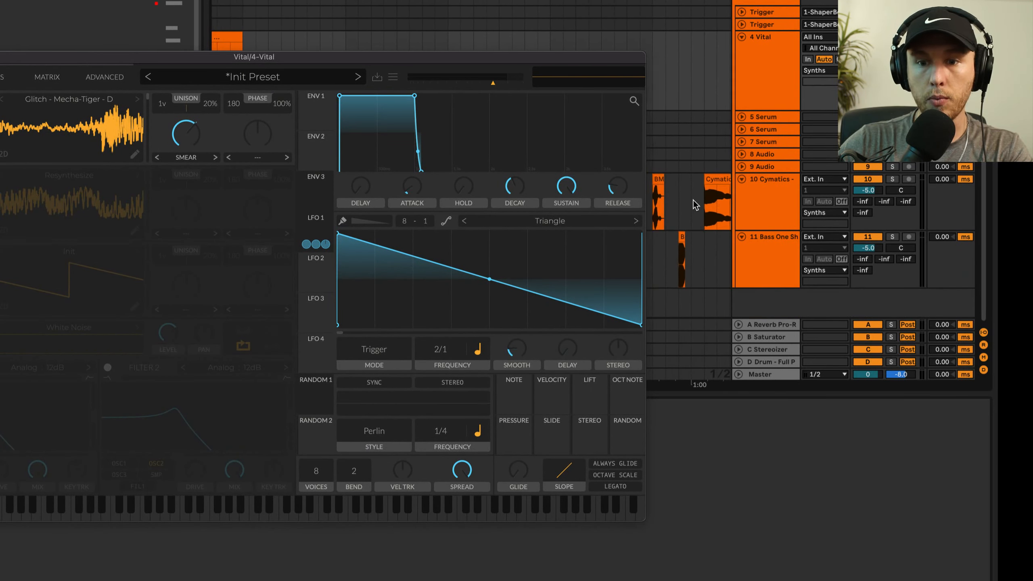
click(687, 181)
scroll(624, 207, right, 5)
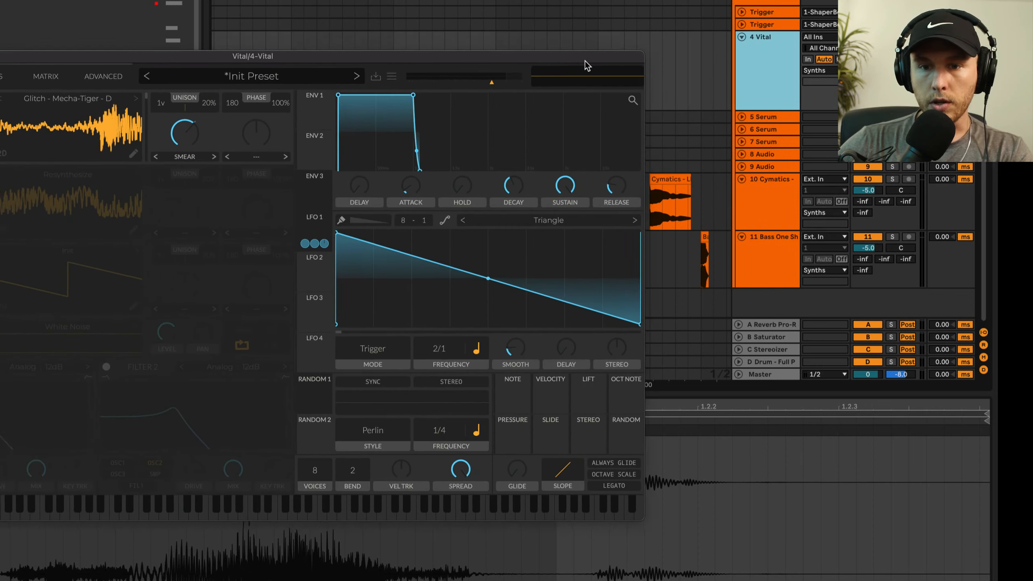
drag(584, 60, 519, 51)
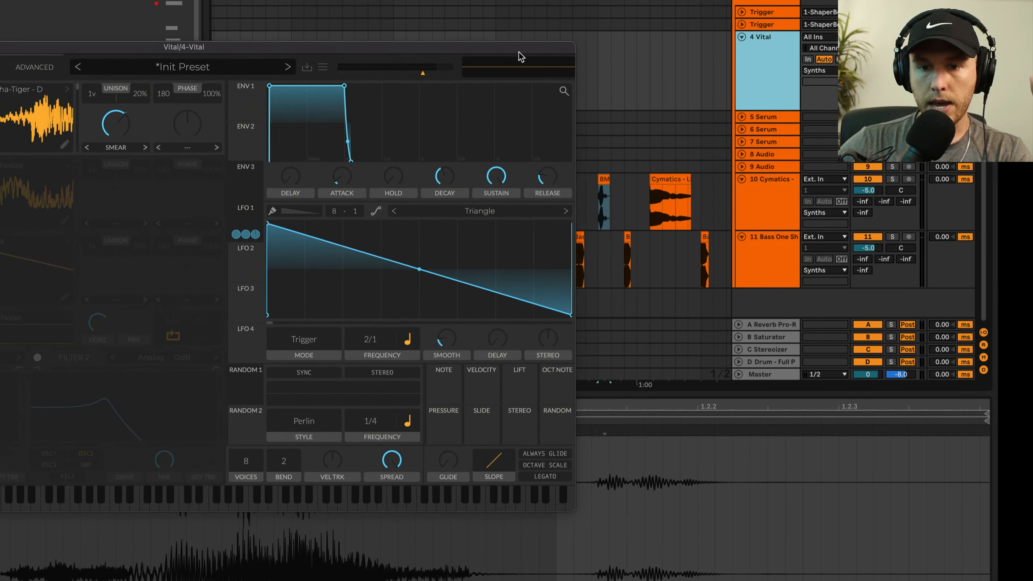
click(604, 182)
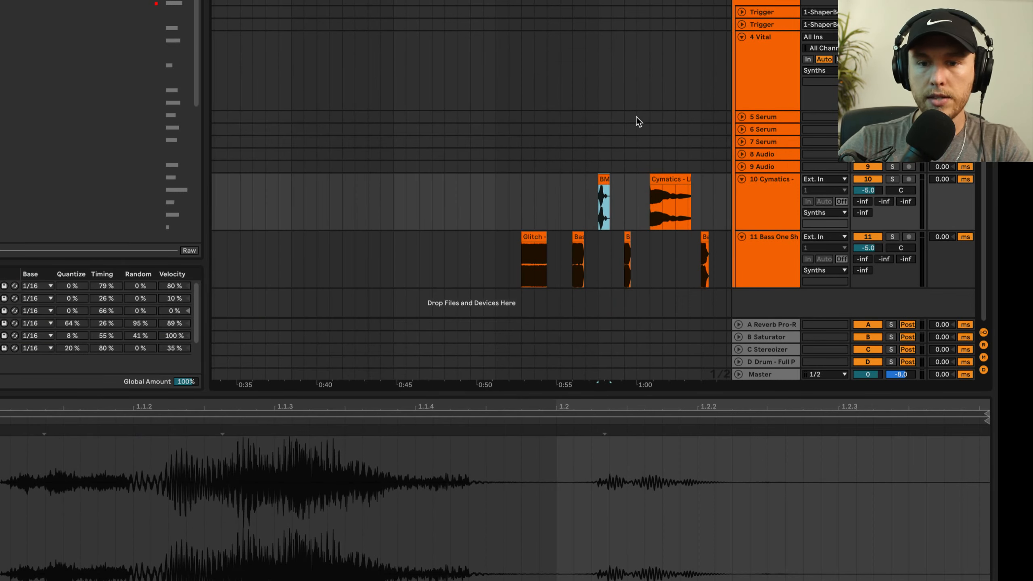
key(space)
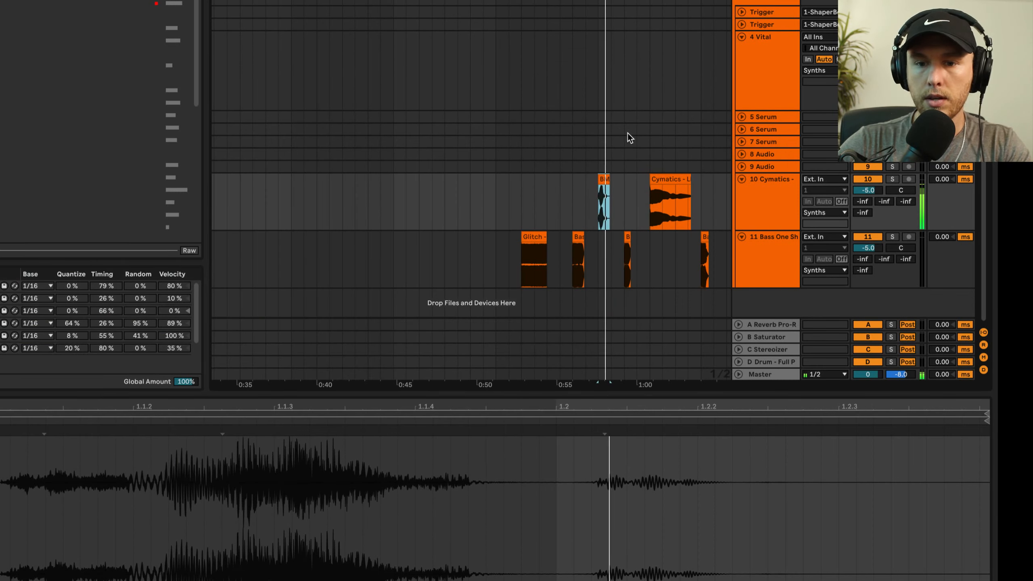
- Load the BMAR_vocal_drop_it clip into oscillator 1 as a Pitch Splice wavetable and transpose the oscillator to -12
click(784, 64)
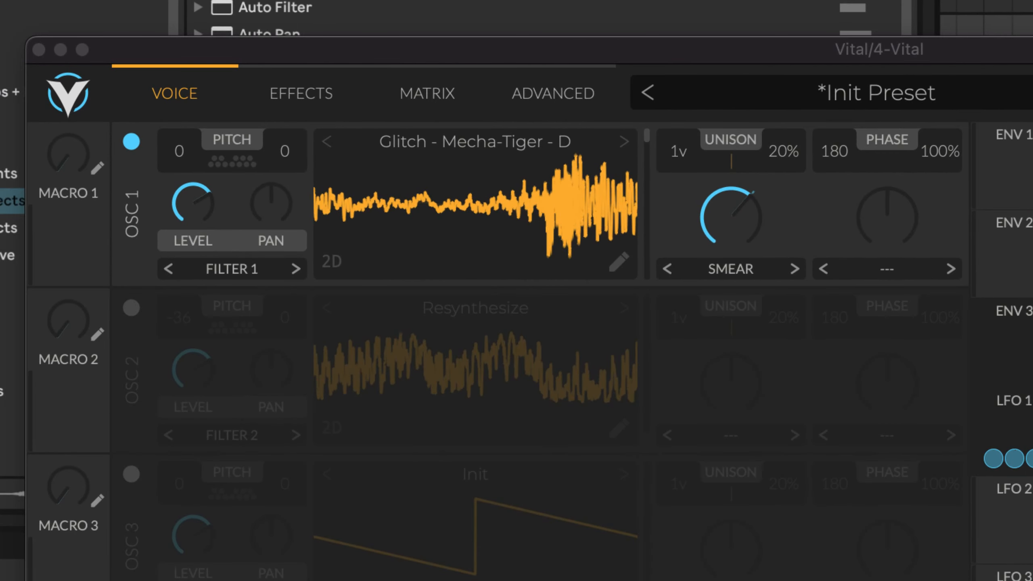
click(476, 221)
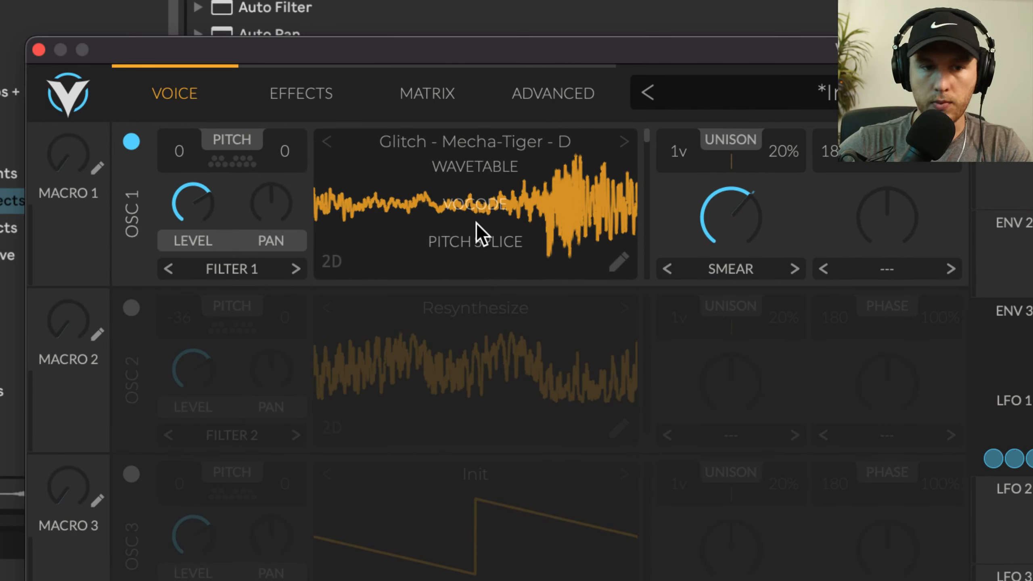
click(478, 243)
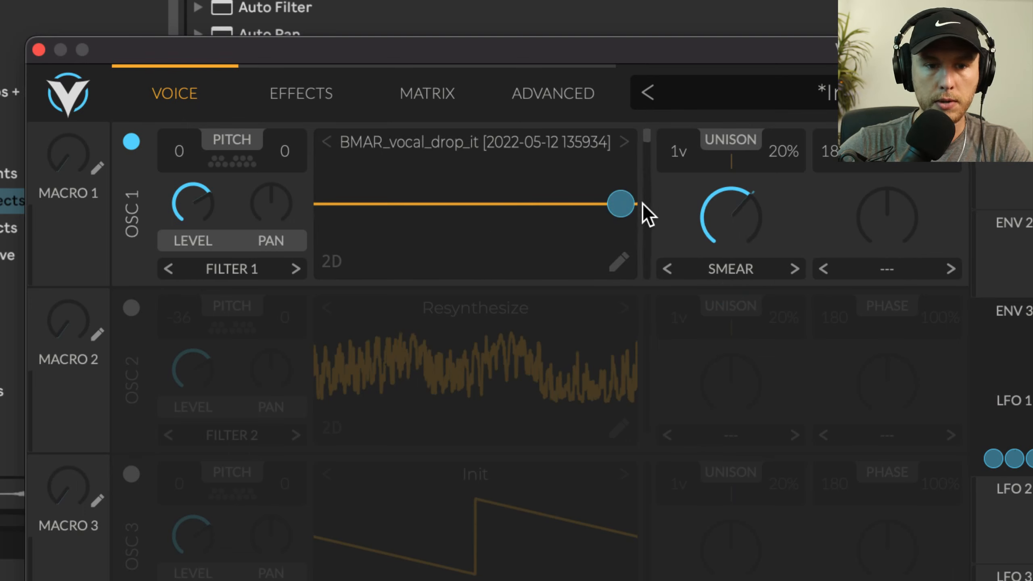
drag(186, 151, 190, 182)
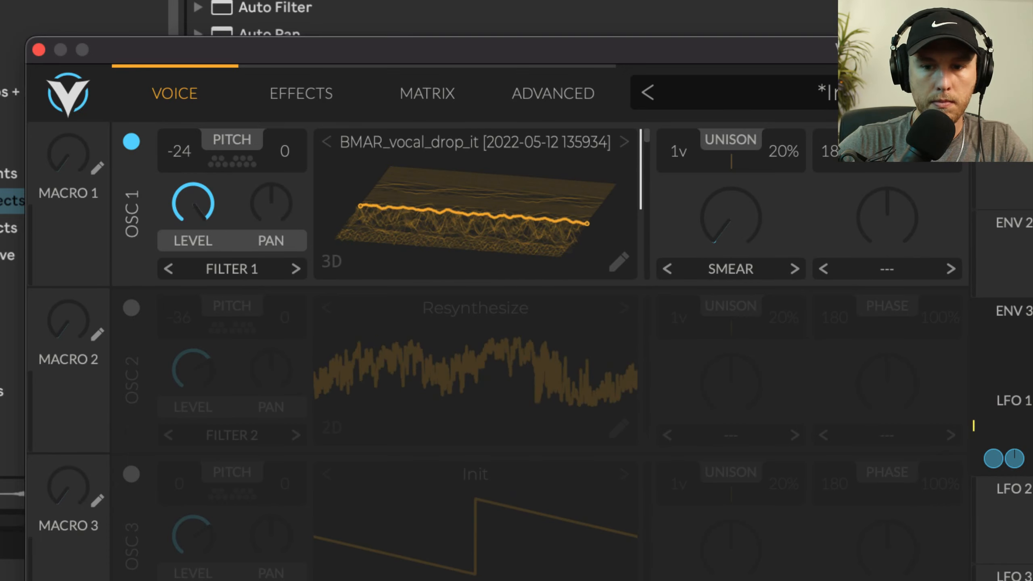
drag(179, 151, 179, 139)
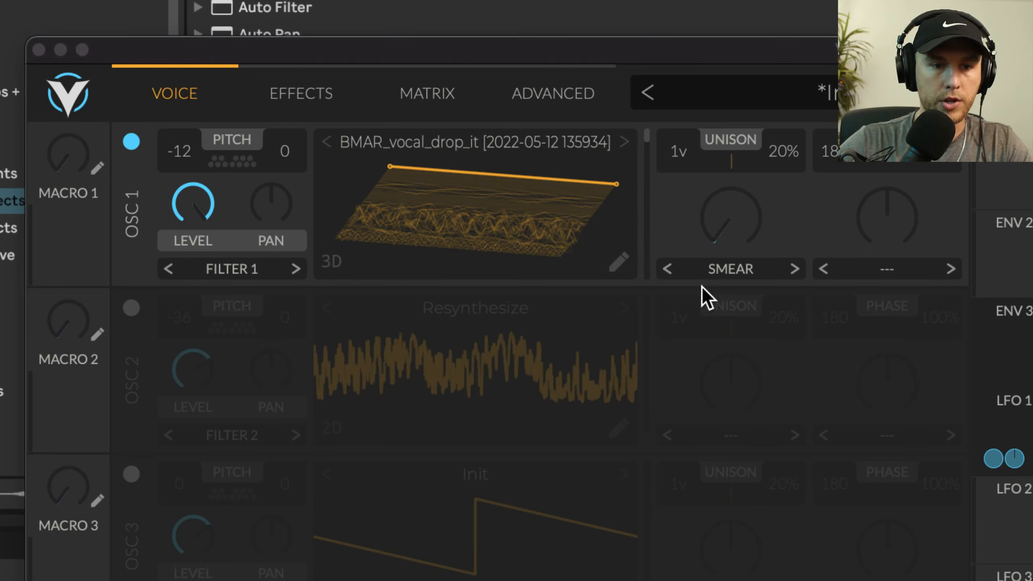
- Audition the BMAR_vocal_drop_it wavetable on oscillator 1 and lower the oscillator's transpose further
drag(703, 296, 493, 222)
click(482, 207)
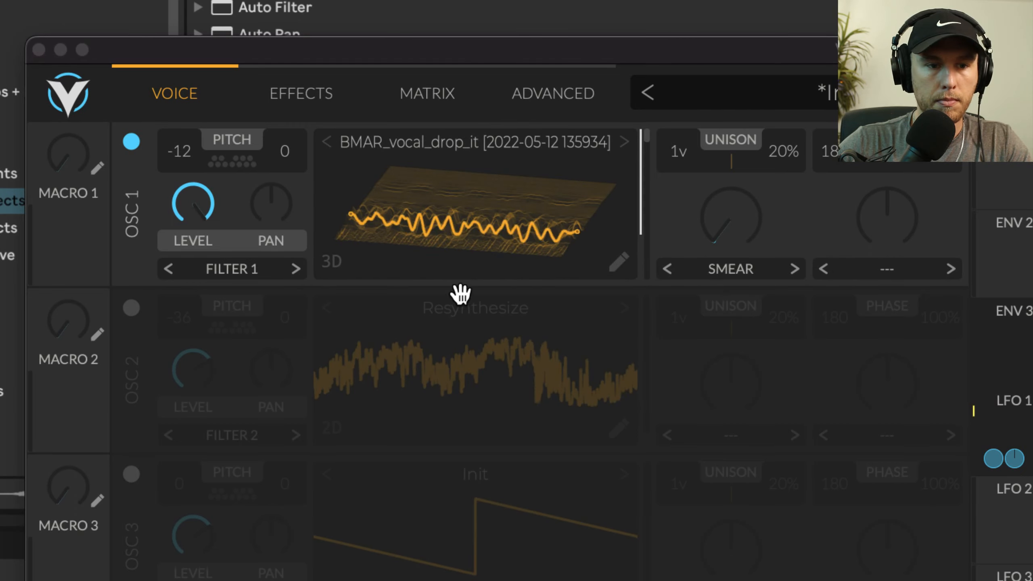
drag(175, 154, 175, 179)
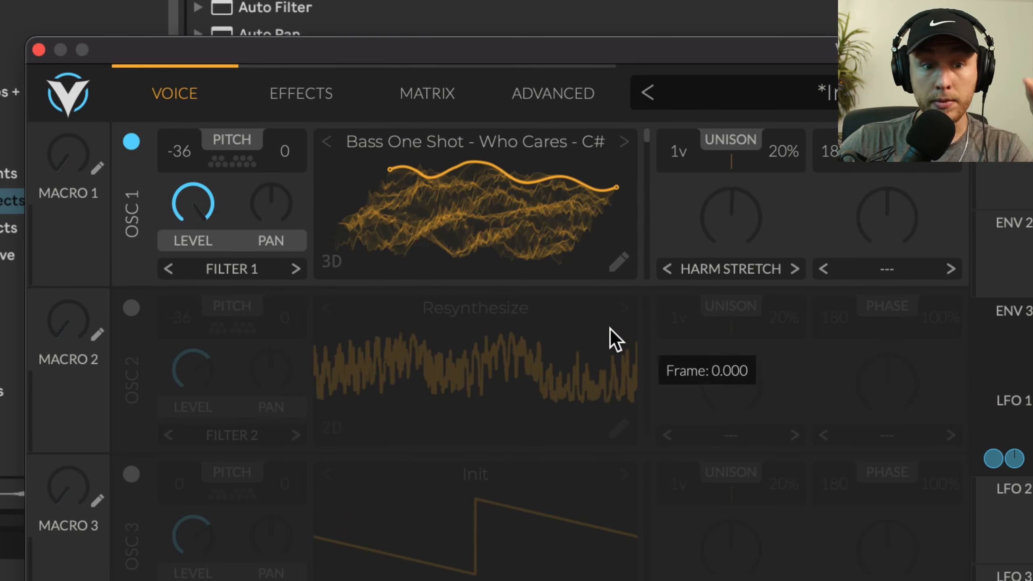
- Generate a text-to-wavetable for oscillator 1 from the words "Sounds Good" with the en-AU language
right_click(571, 243)
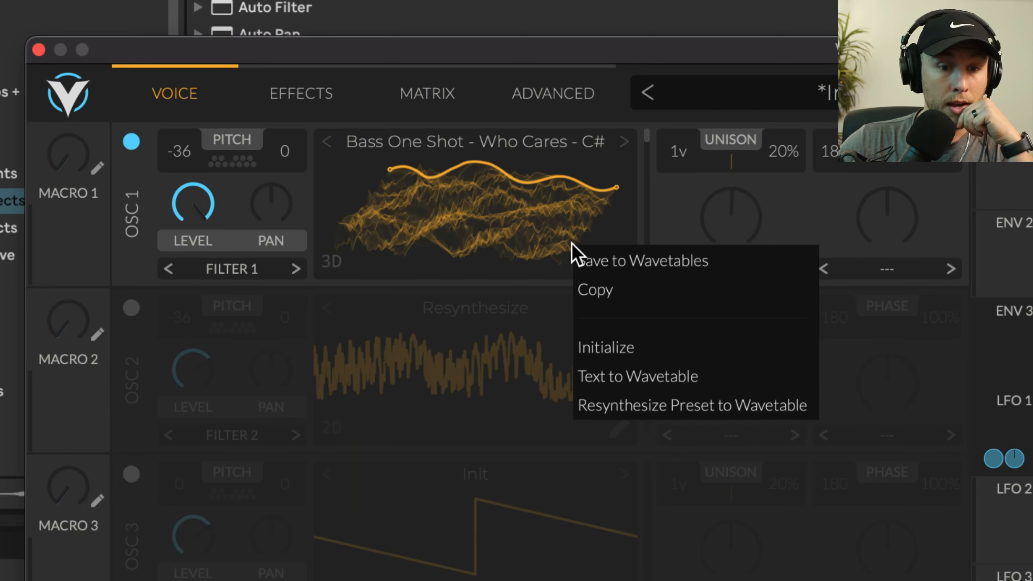
click(643, 385)
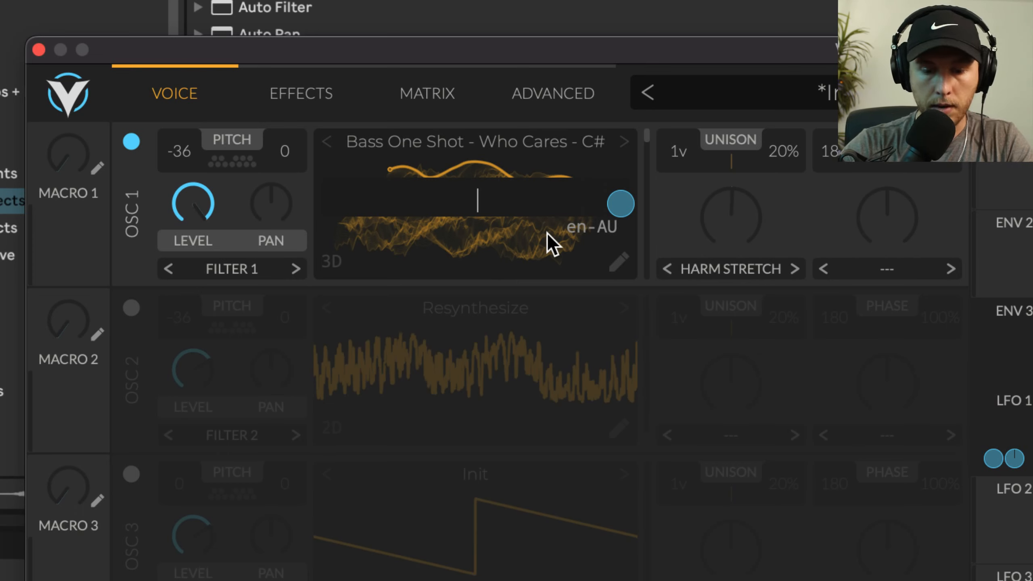
text(Sounds Good)
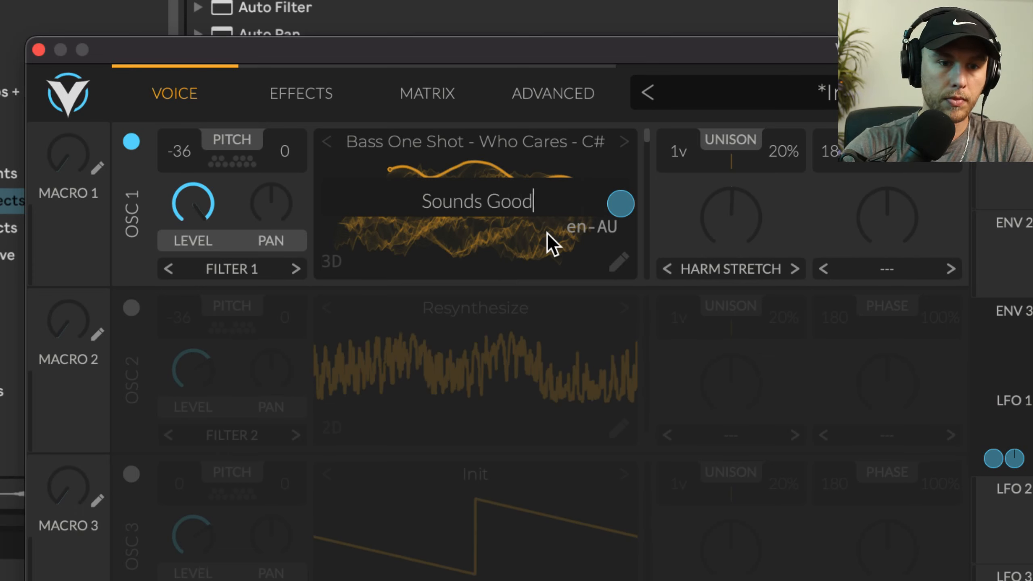
key(Return)
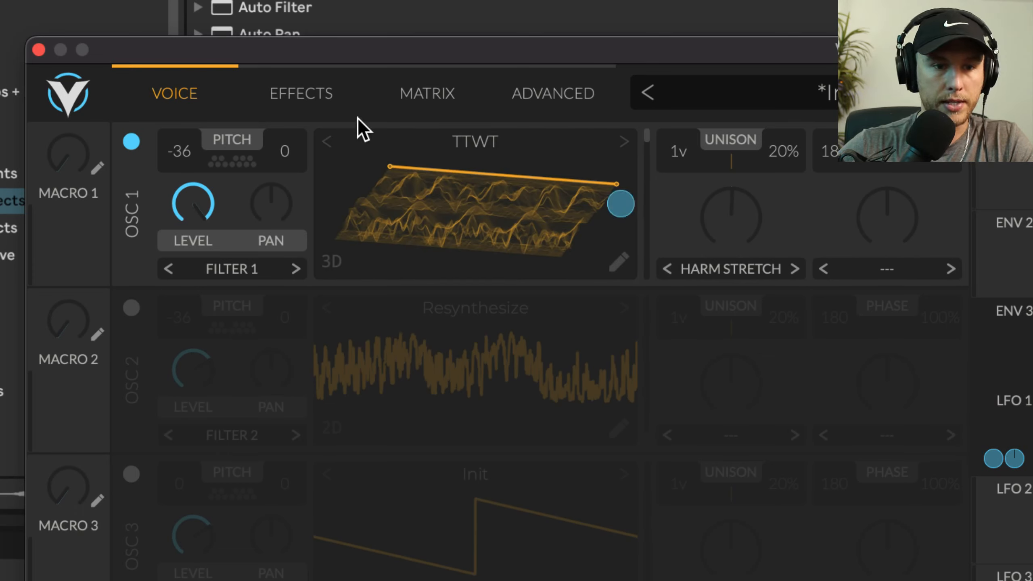
- Turn off the chorus, compressor and distortion effects, and transpose oscillator 1 to -24
click(301, 93)
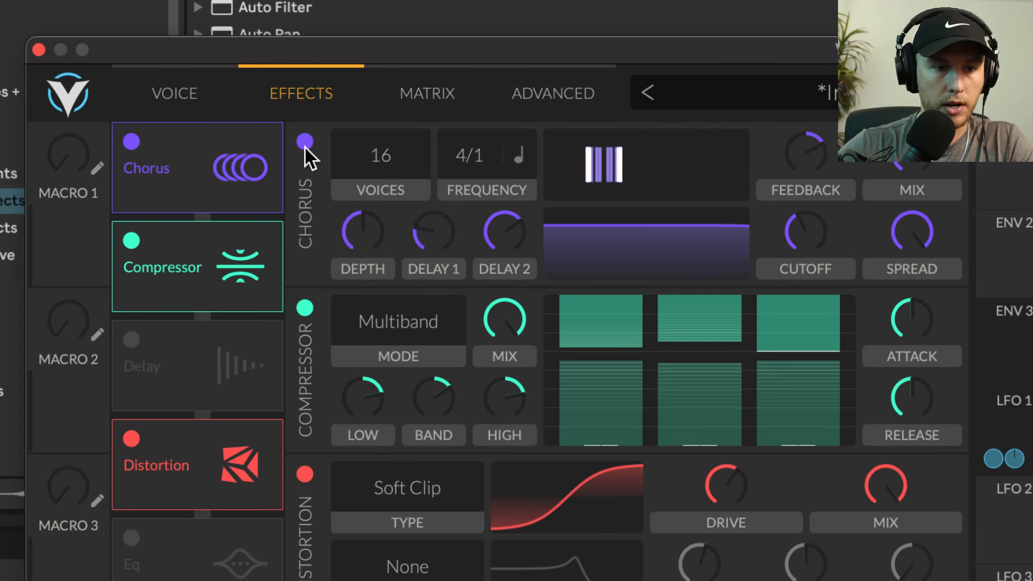
click(131, 142)
click(132, 241)
click(132, 438)
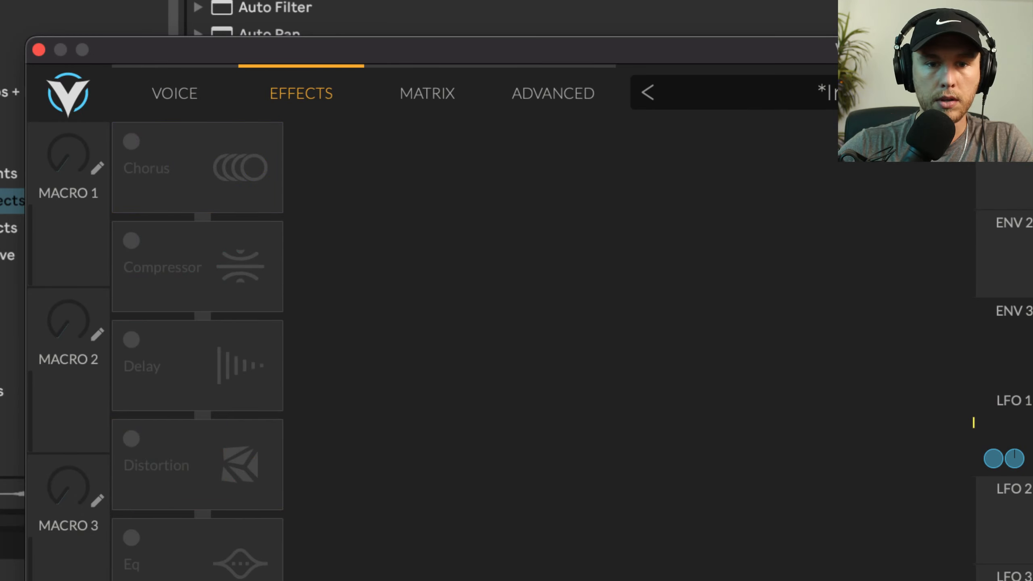
click(181, 90)
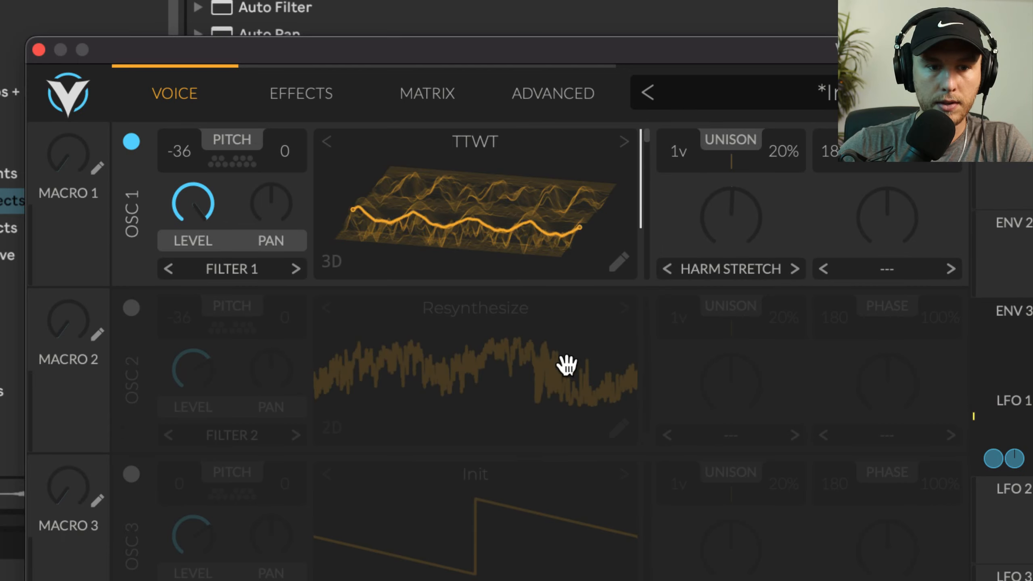
drag(188, 155, 189, 146)
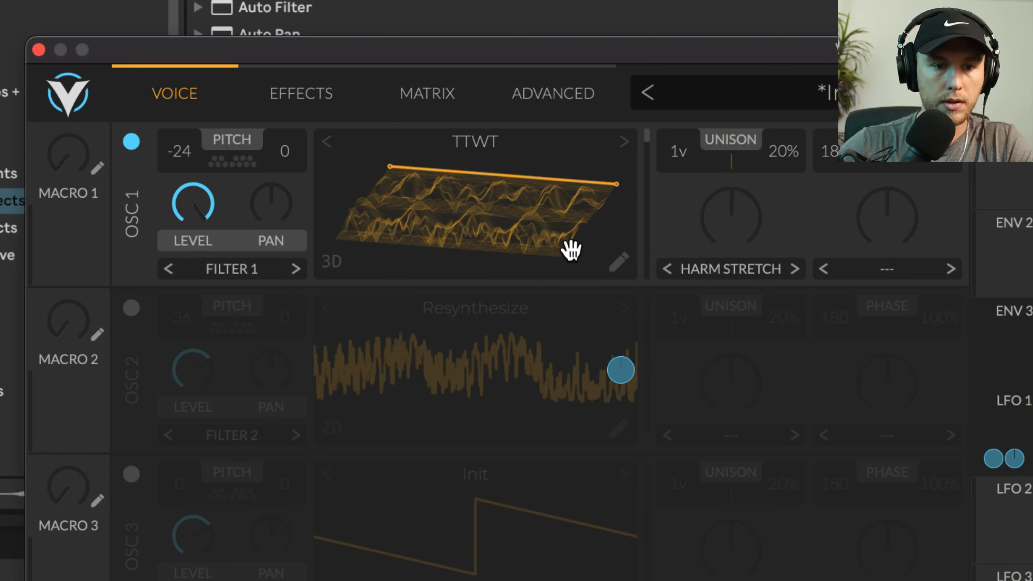
- Generate oscillator 1's wavetable from the text "Sounds Good" with the en-US language, and transpose the oscillator to -36
right_click(583, 234)
click(681, 362)
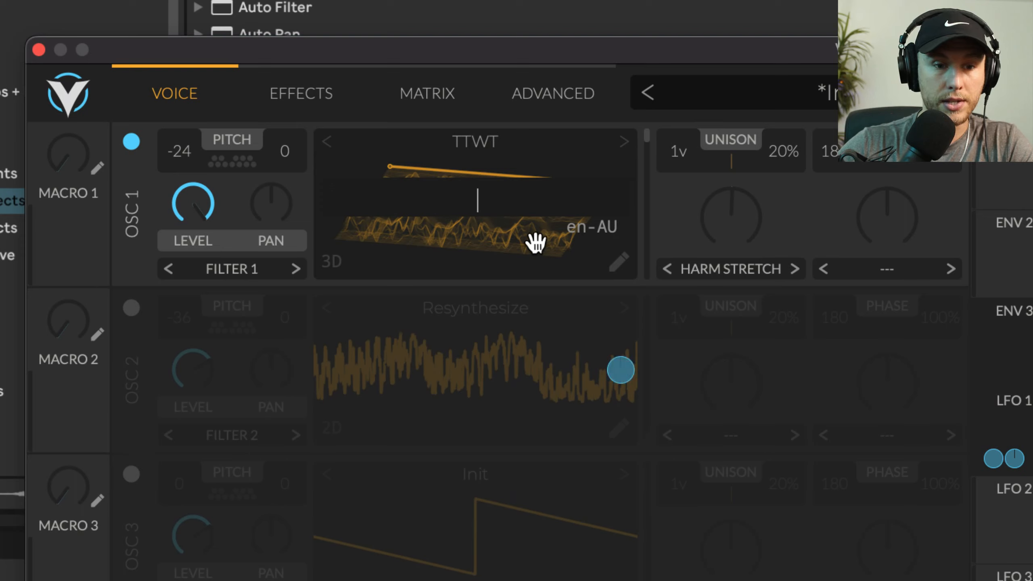
click(585, 229)
click(643, 359)
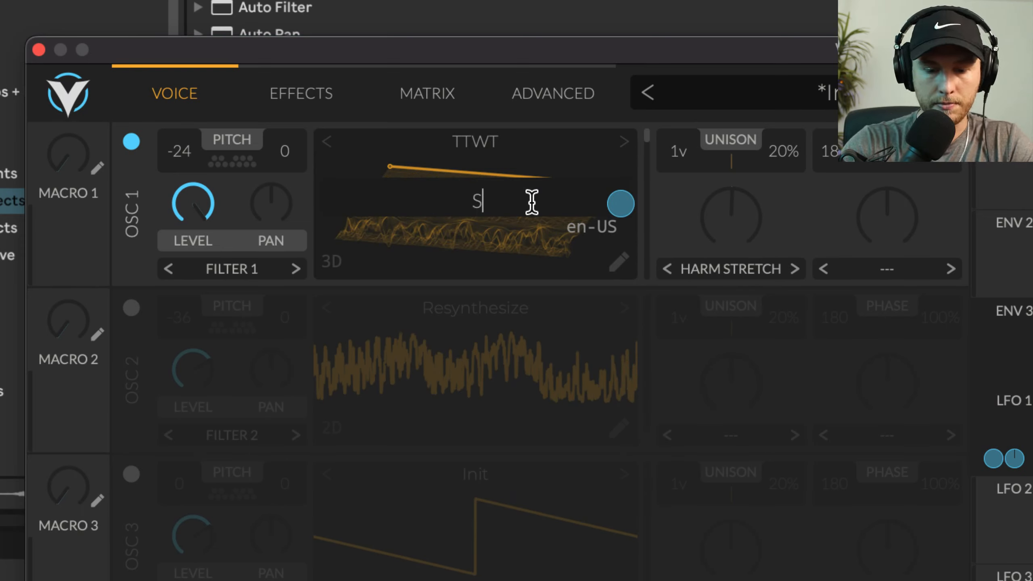
text(Sounds Good)
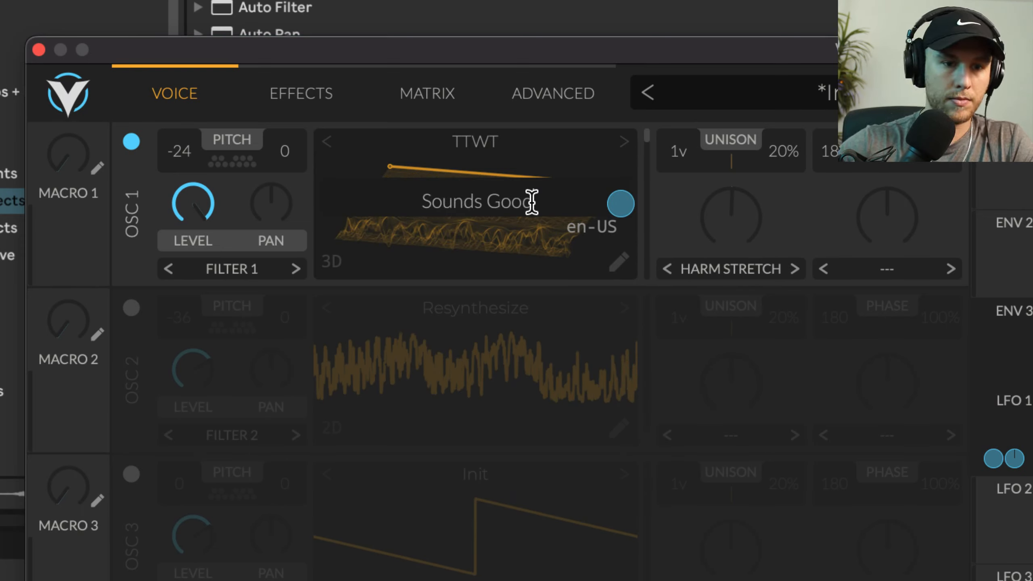
key(Return)
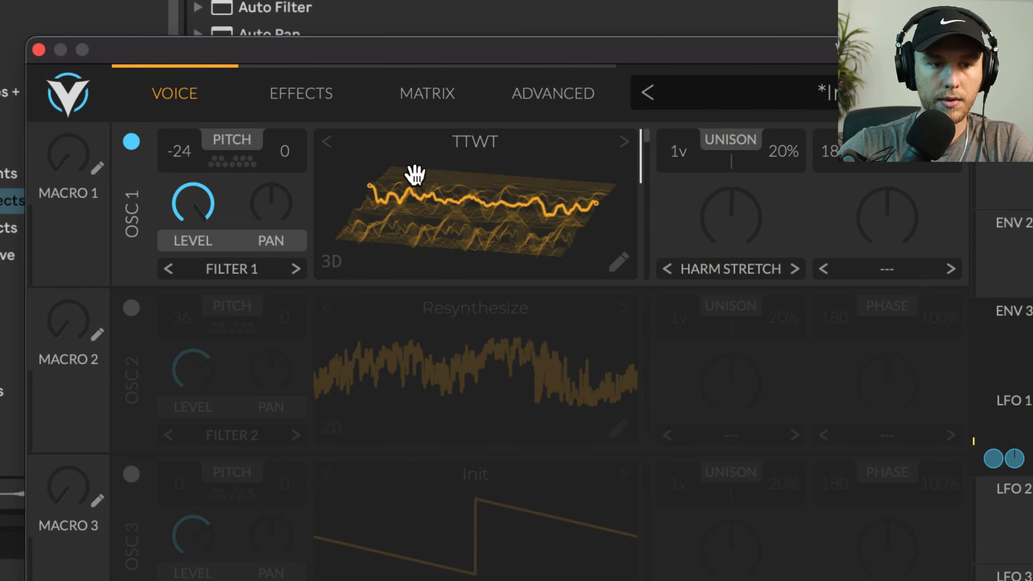
drag(199, 149, 173, 222)
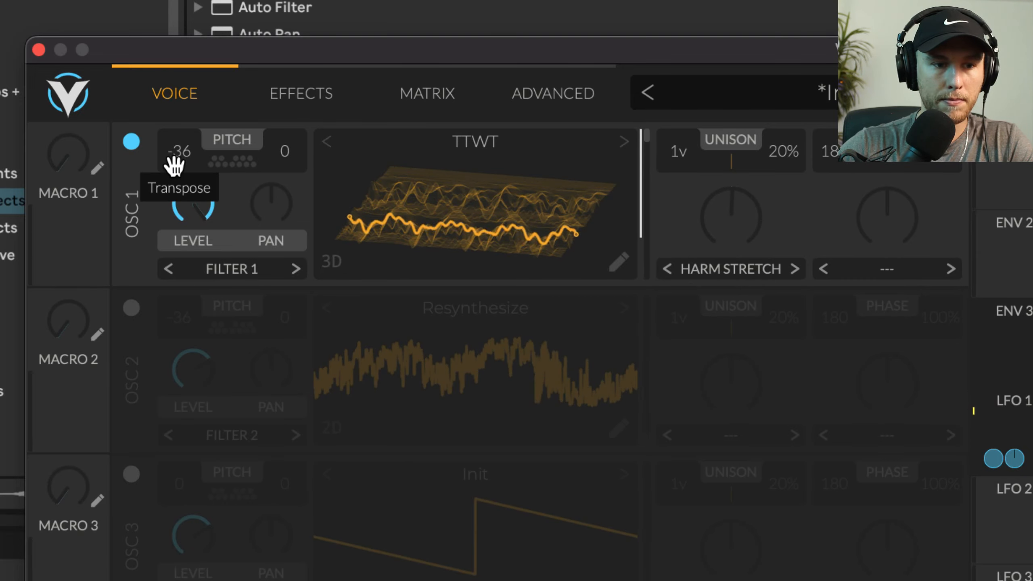
- Turn the chorus, compressor and distortion effects back on, slightly reduce the distortion drive, and return to the oscillator view
click(302, 94)
click(131, 142)
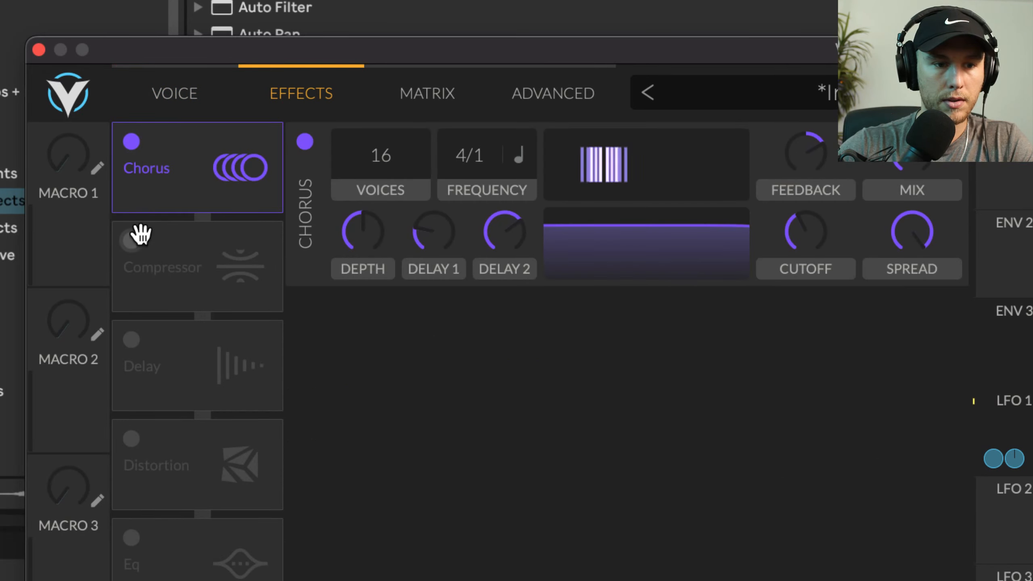
click(131, 240)
click(131, 438)
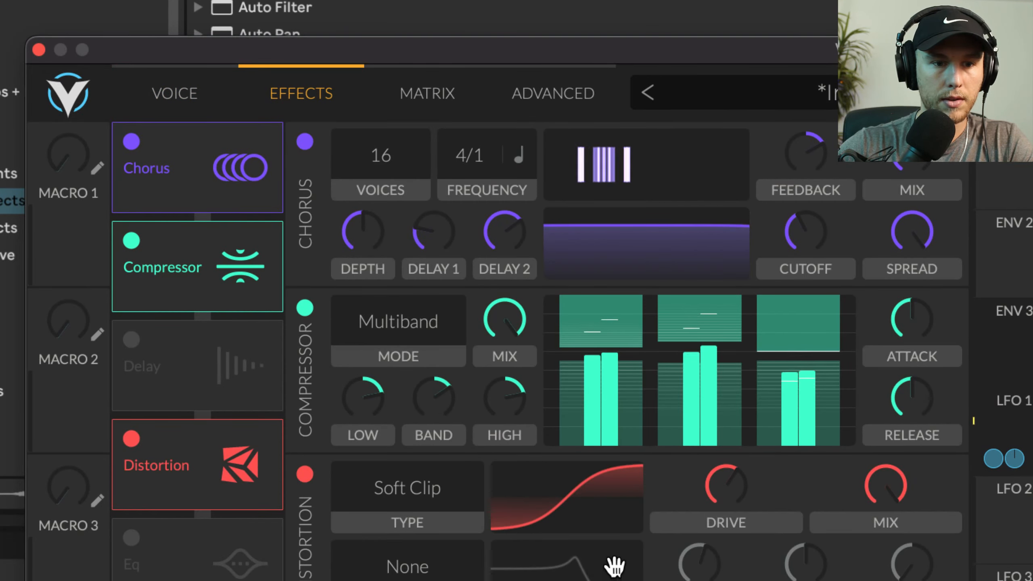
drag(726, 482, 728, 486)
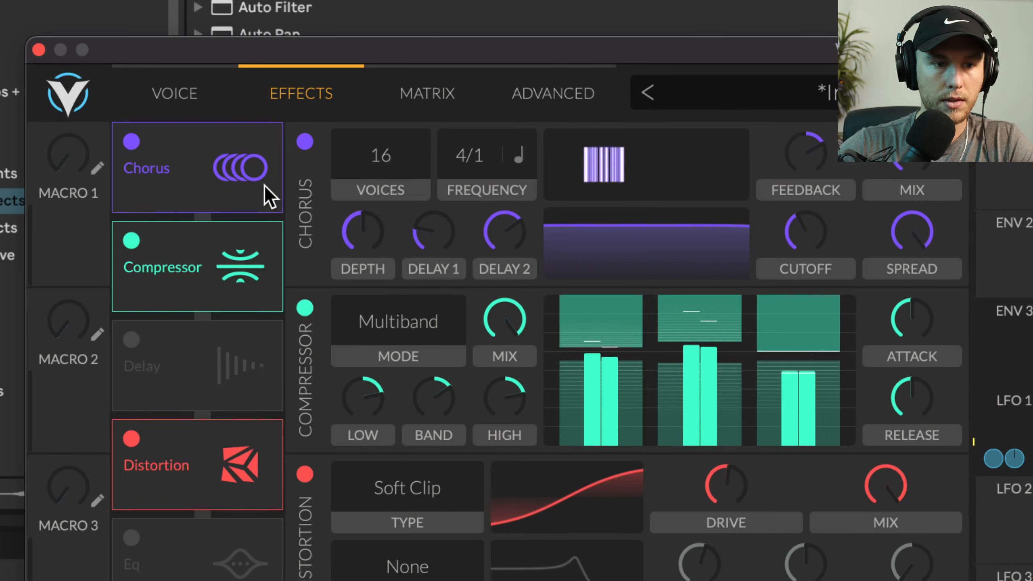
click(195, 100)
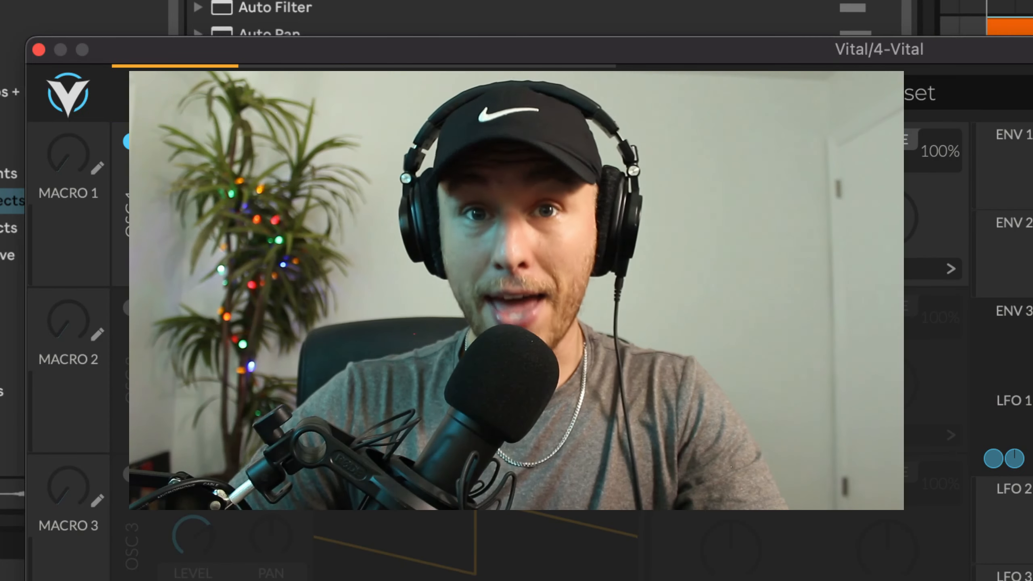